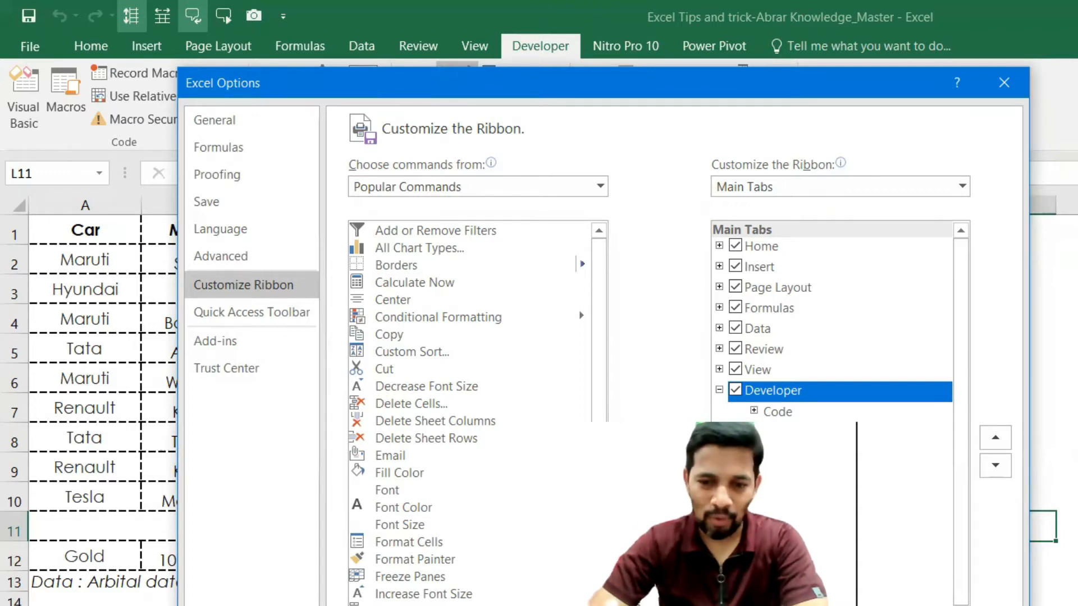
# - Close the Excel Options dialog and select cell D4 in the USD column
pyautogui.press('Escape')
pyautogui.moveTo(824, 605); pyautogui.dragTo(393, 331)
pyautogui.click(393, 332)
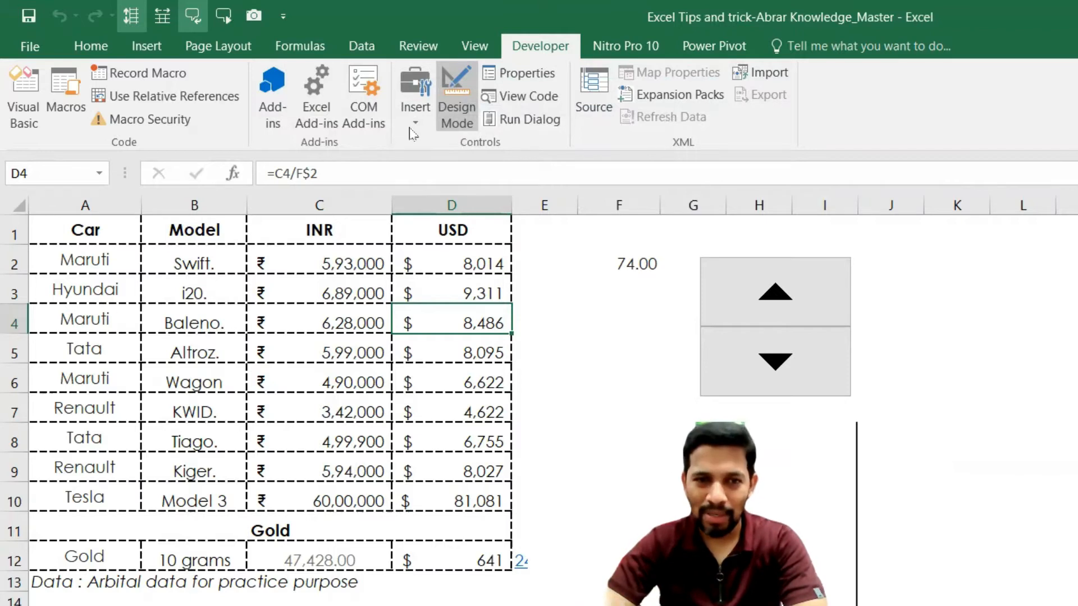
pyautogui.scroll(-1, 412, 128)
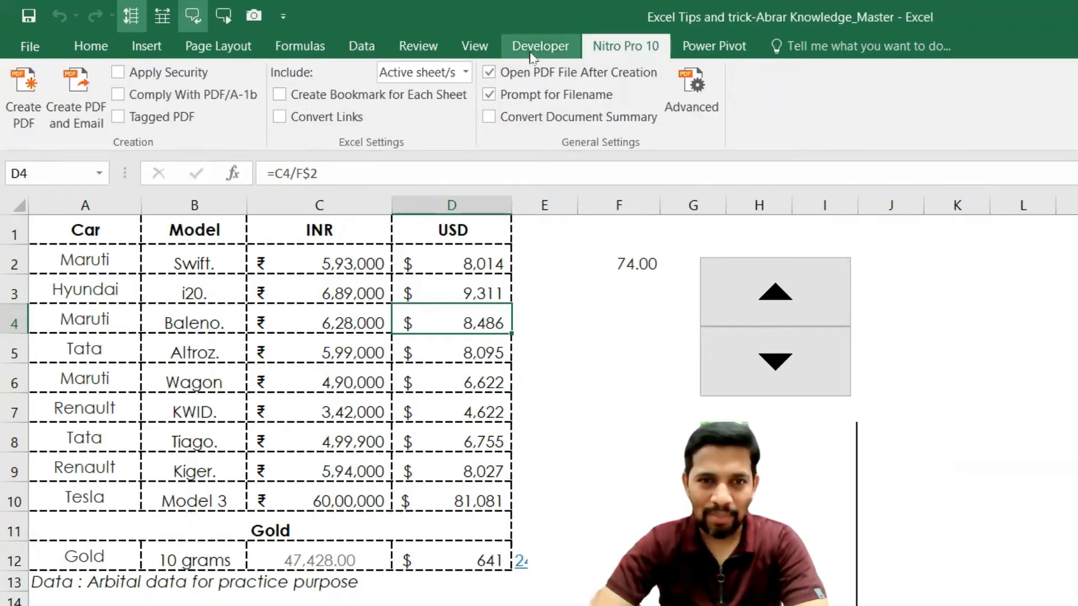
pyautogui.scroll(2, 530, 54)
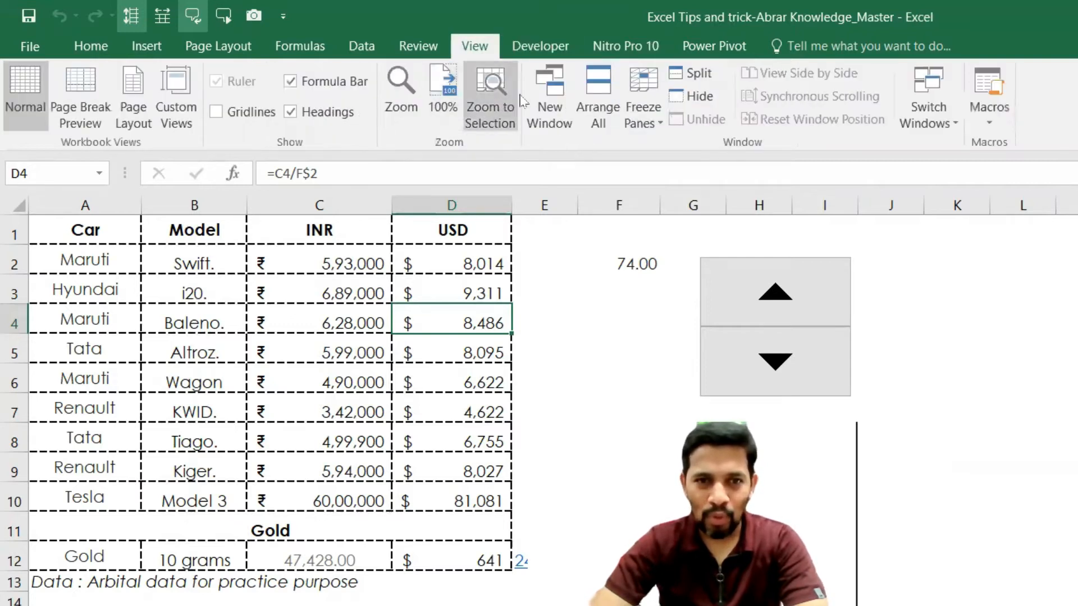
pyautogui.click(541, 51)
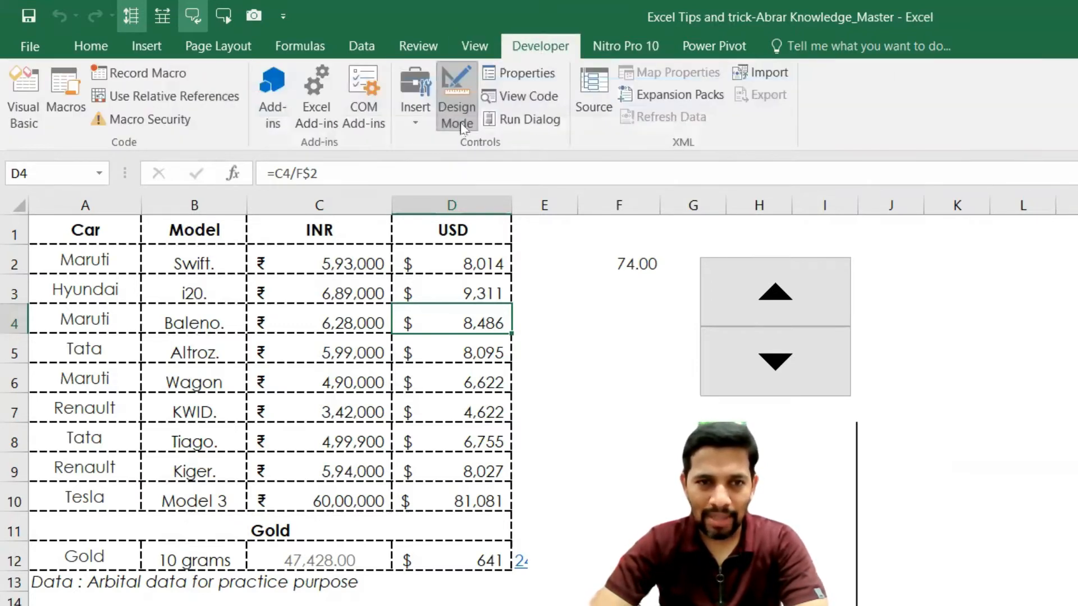
pyautogui.click(414, 127)
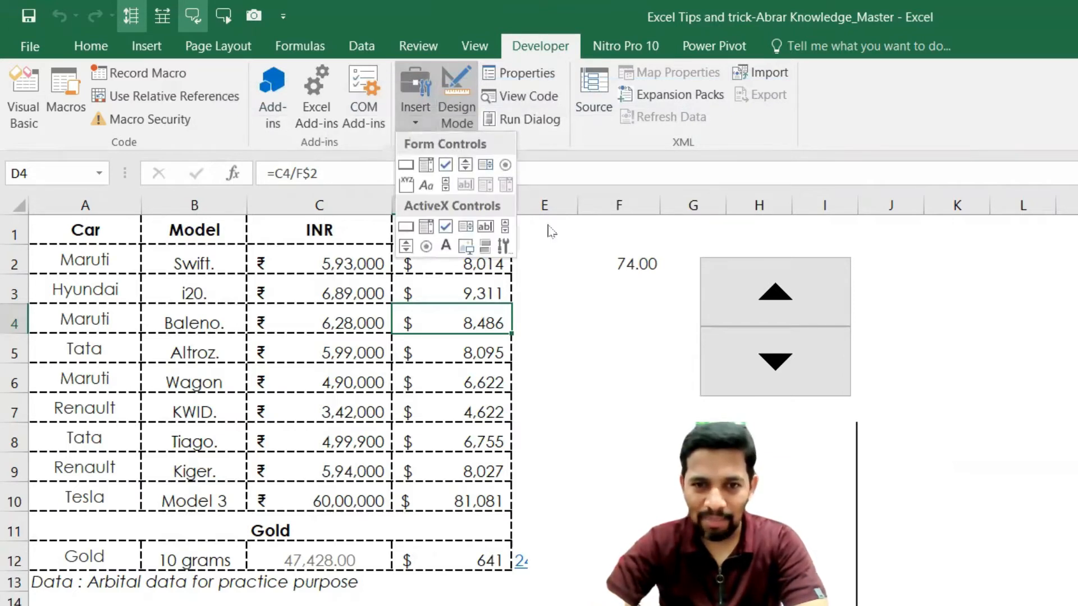
pyautogui.click(617, 303)
# - Delete the existing spinner control next to the exchange rate in cell F2
pyautogui.click(697, 263)
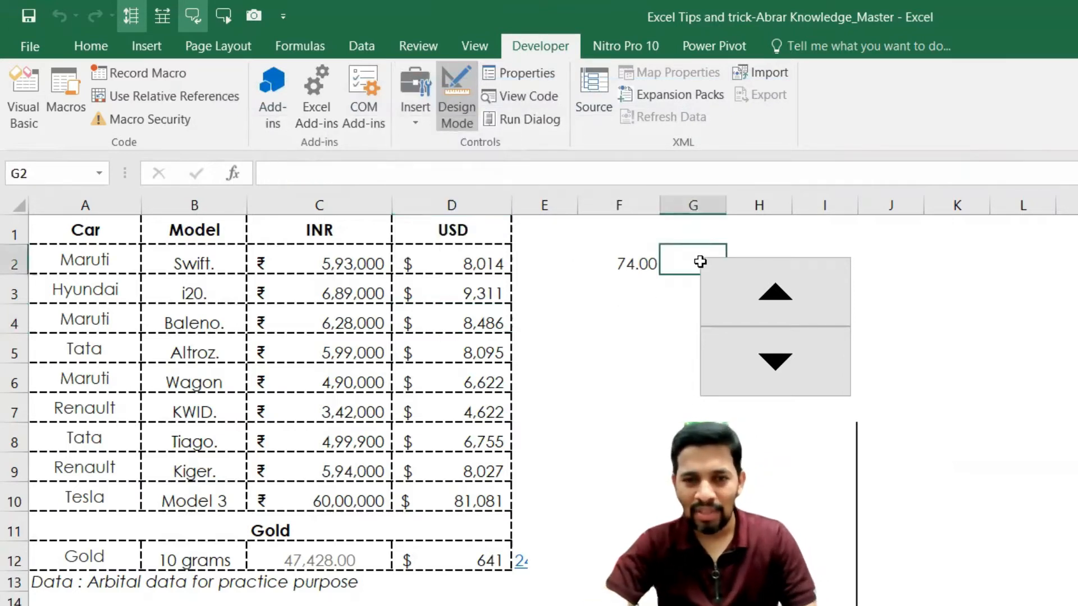
pyautogui.doubleClick(702, 270)
pyautogui.keyDown('ctrl'); pyautogui.click(712, 270); pyautogui.keyUp('ctrl')
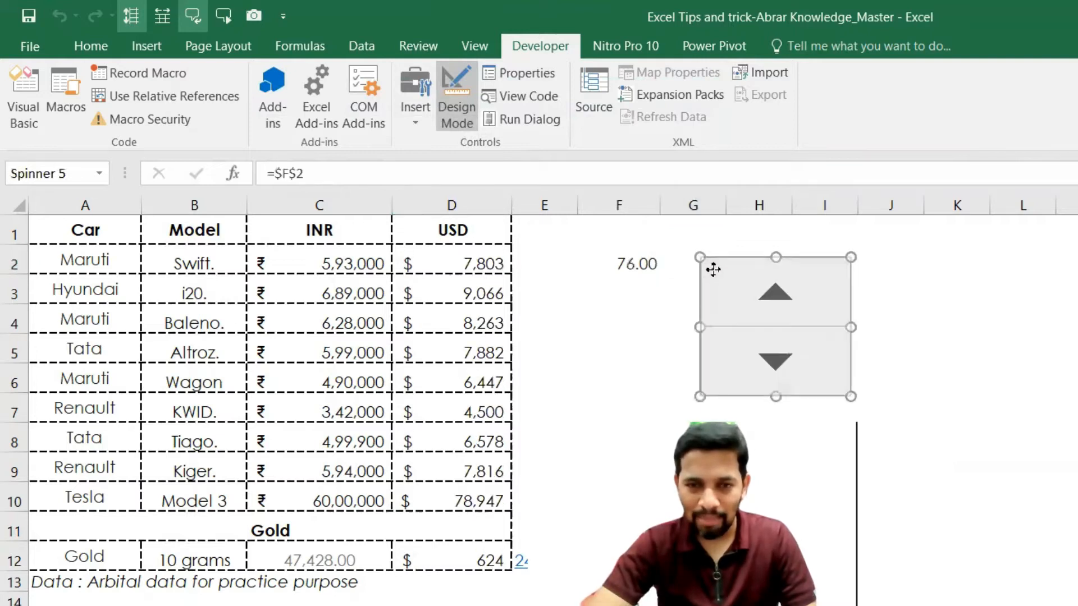
pyautogui.press('Delete')
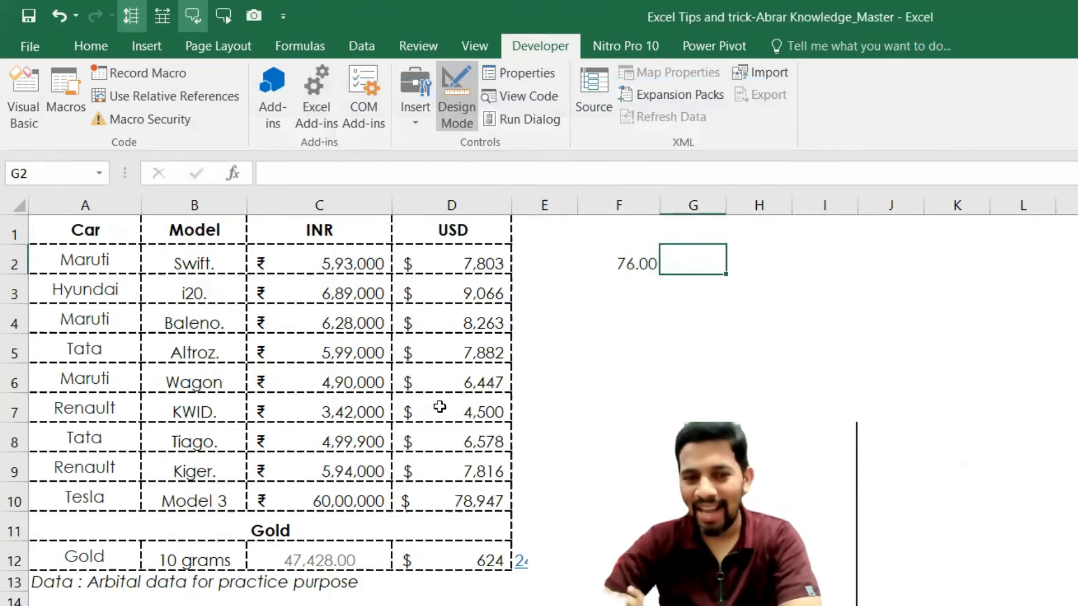
# - Set the exchange rate in cell F2 to 74
pyautogui.click(227, 289)
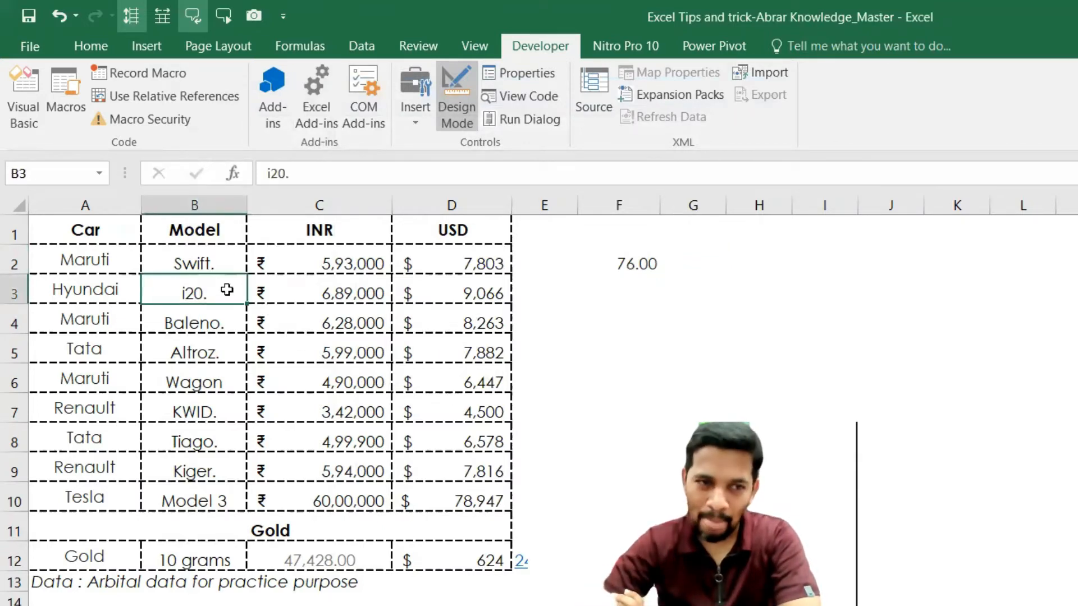
pyautogui.click(126, 263)
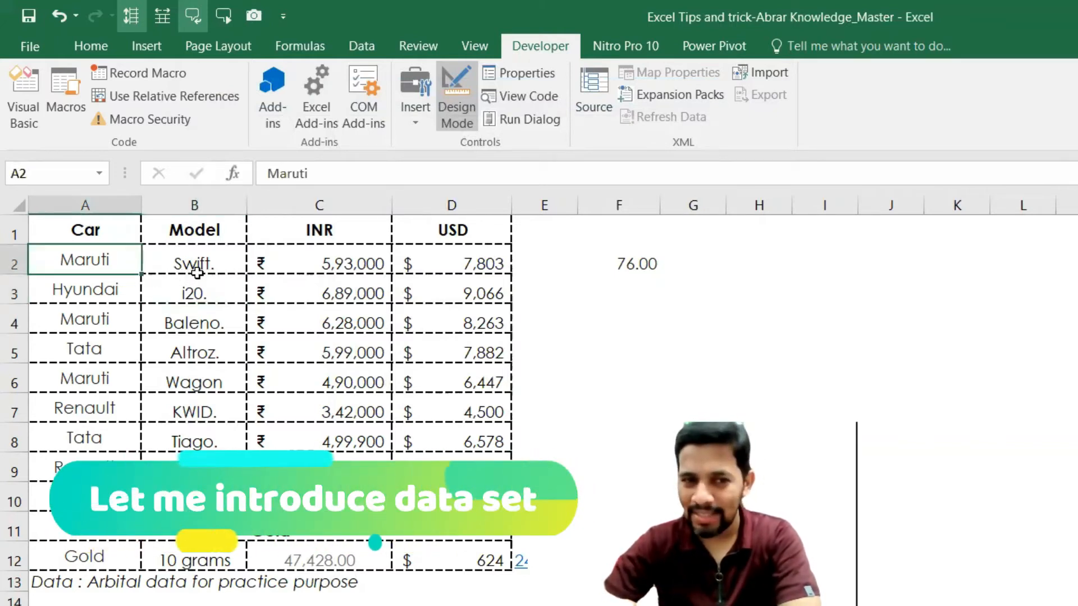
pyautogui.click(279, 273)
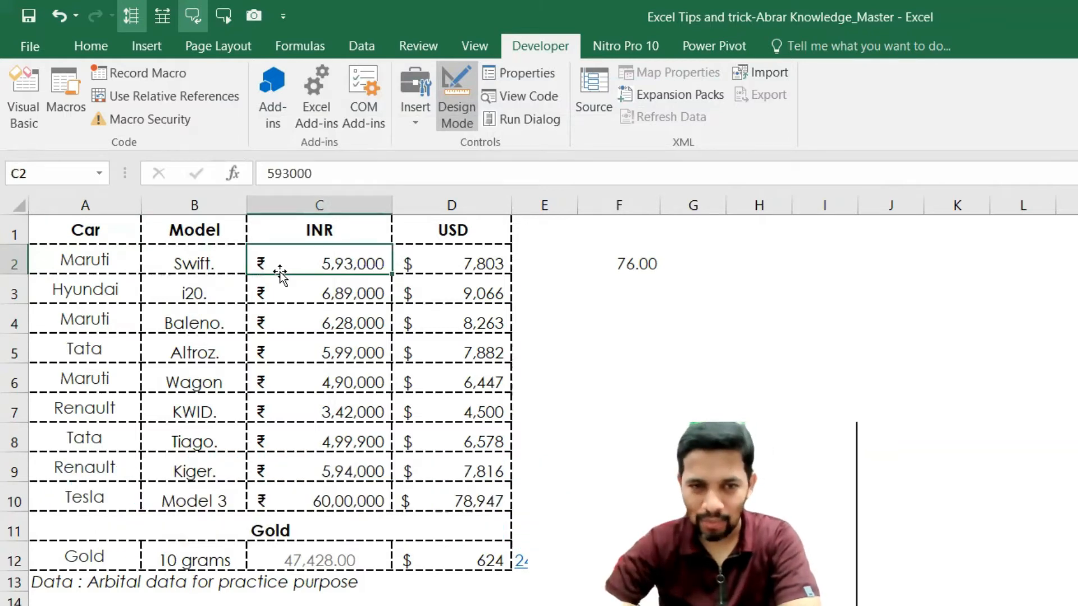
pyautogui.click(429, 266)
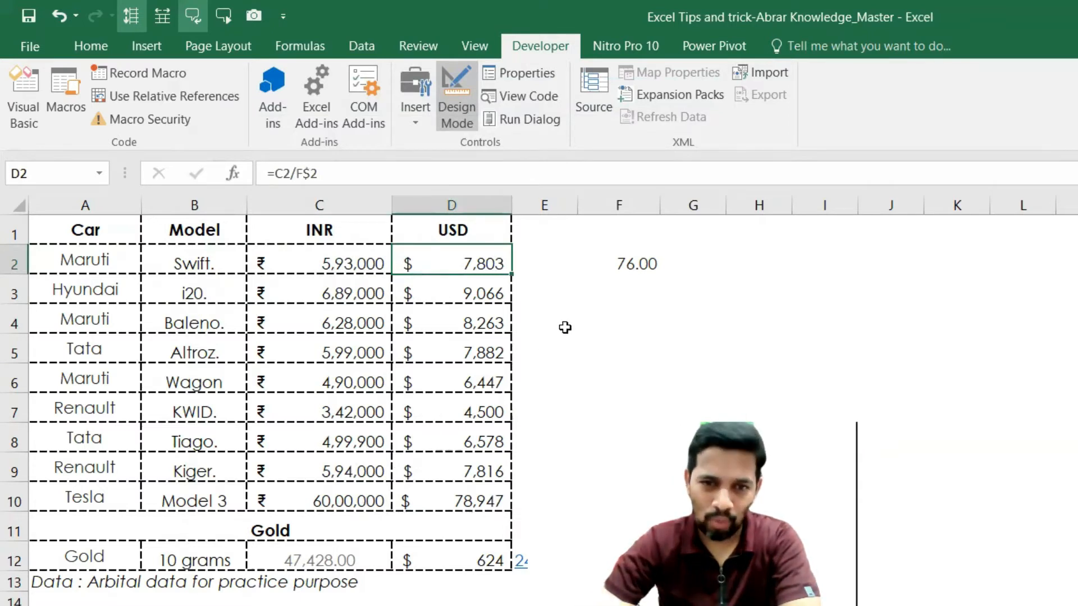
pyautogui.click(633, 266)
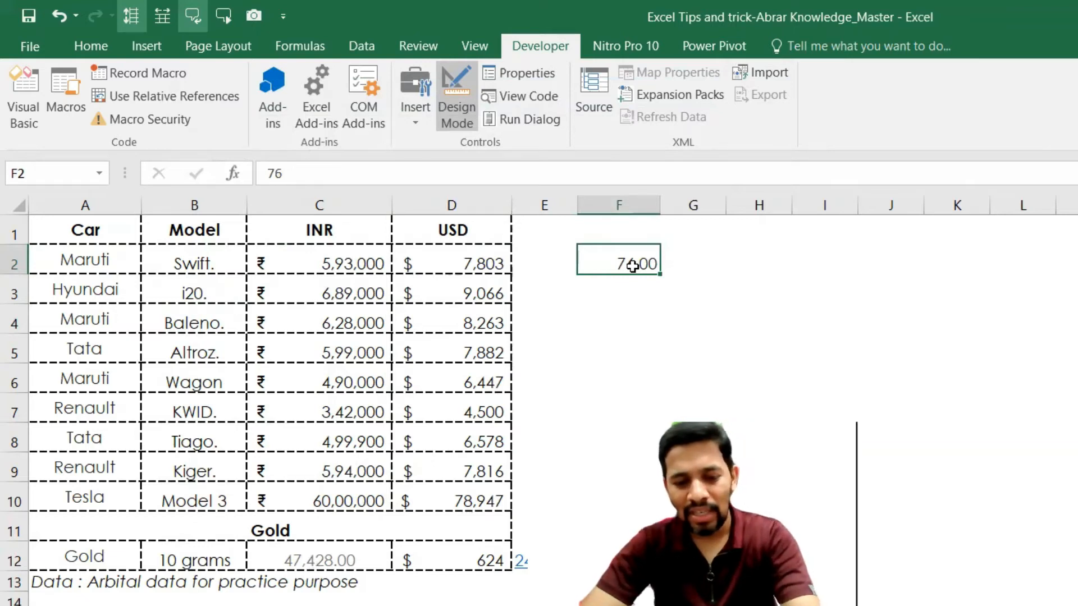
pyautogui.write('74')
pyautogui.press('Return')
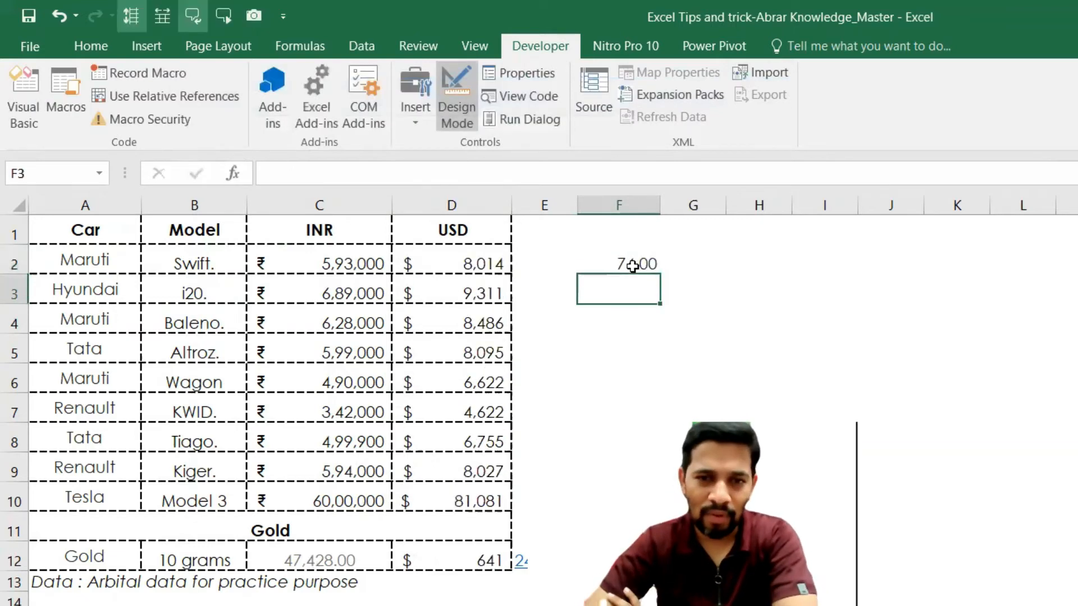
# - Examine the USD conversion formula in D2, the currency reference below the table and the exchange rate in F2
pyautogui.click(498, 263)
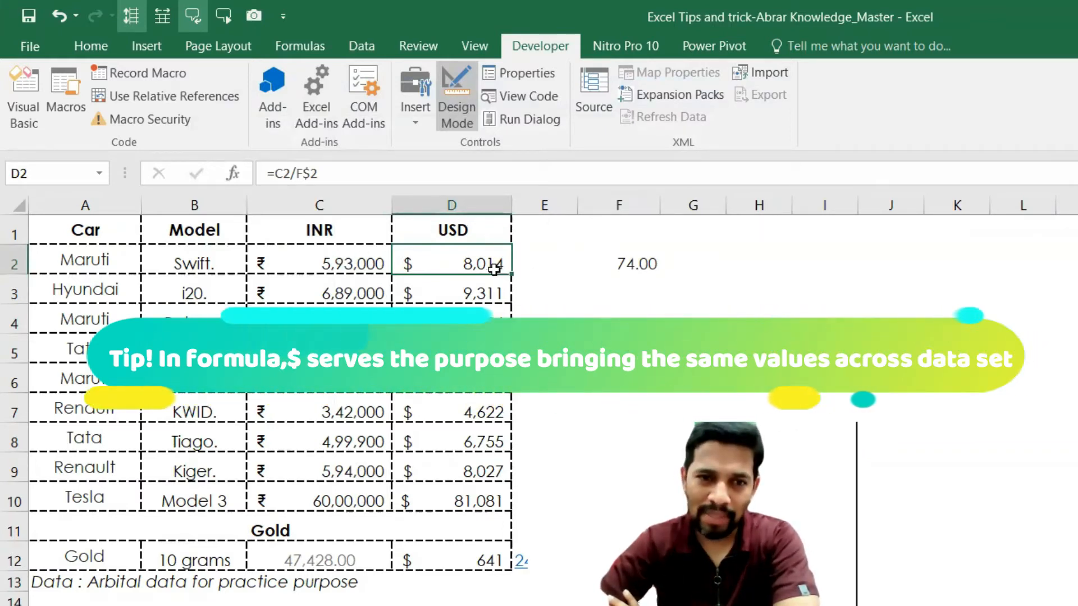
pyautogui.scroll(-1, 501, 268)
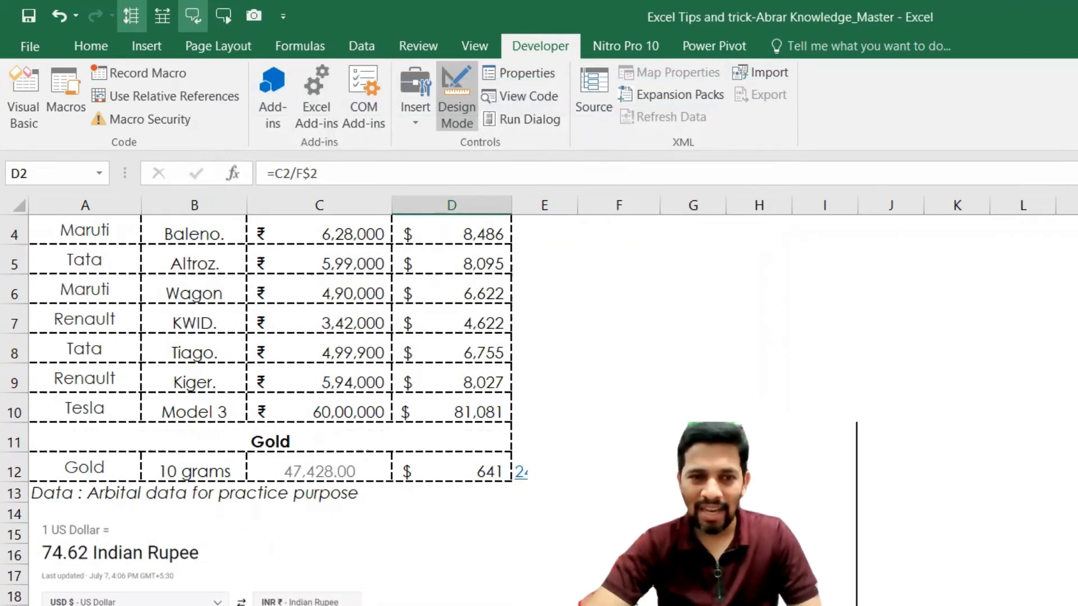
pyautogui.scroll(1, 270, 365)
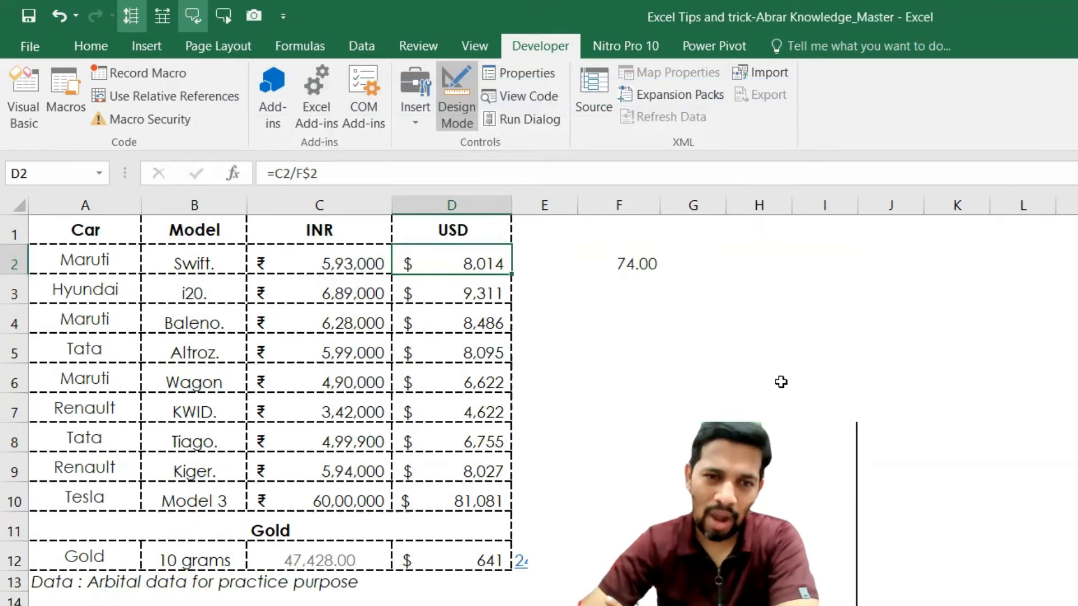
pyautogui.click(626, 271)
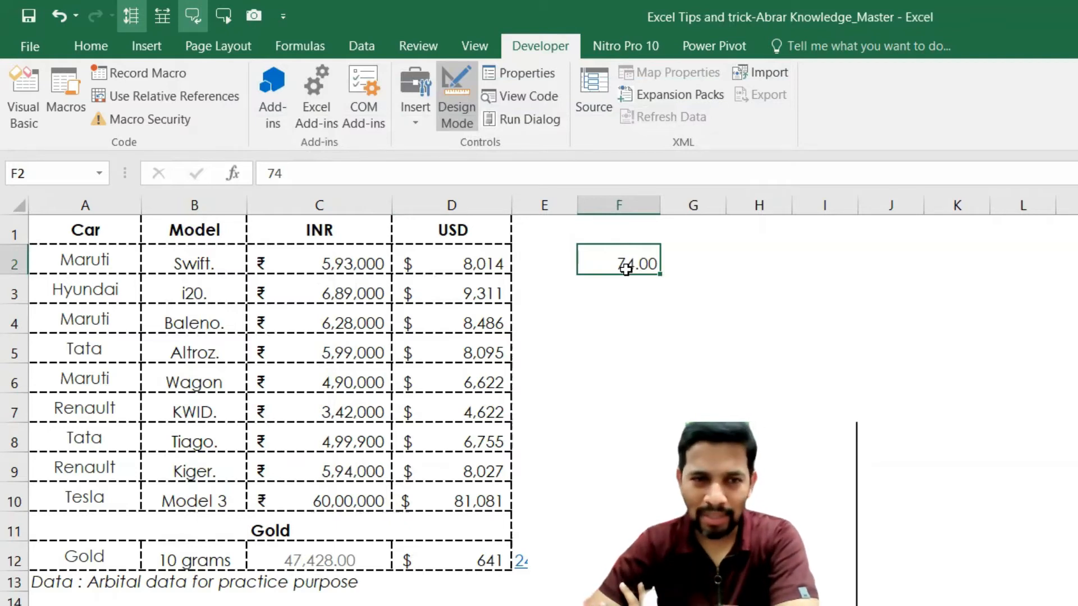
pyautogui.moveTo(625, 270); pyautogui.dragTo(539, 262)
pyautogui.middleClick(493, 248)
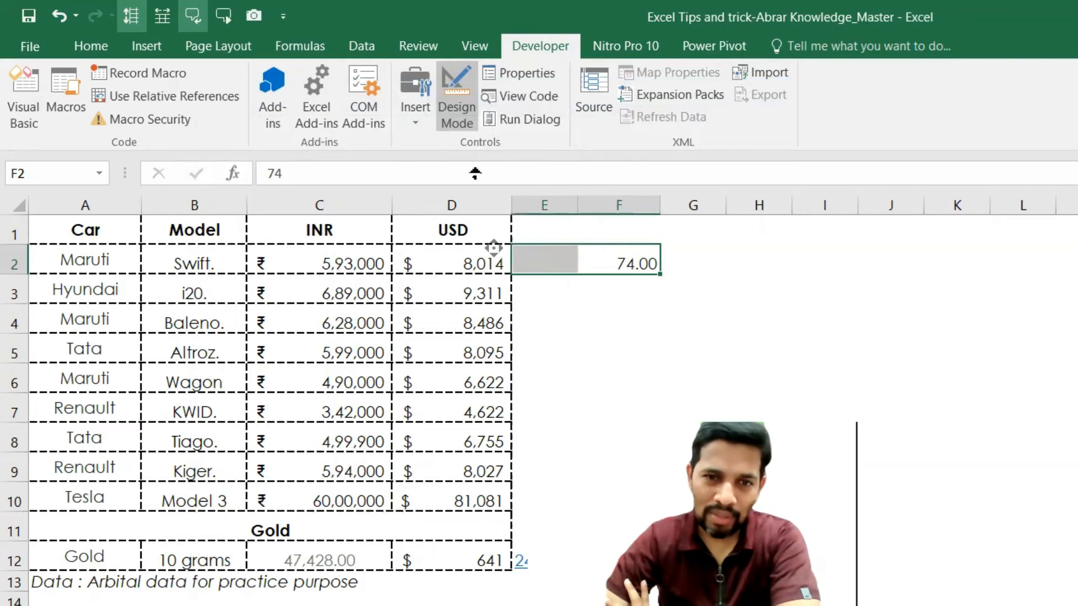
pyautogui.middleClick(608, 262)
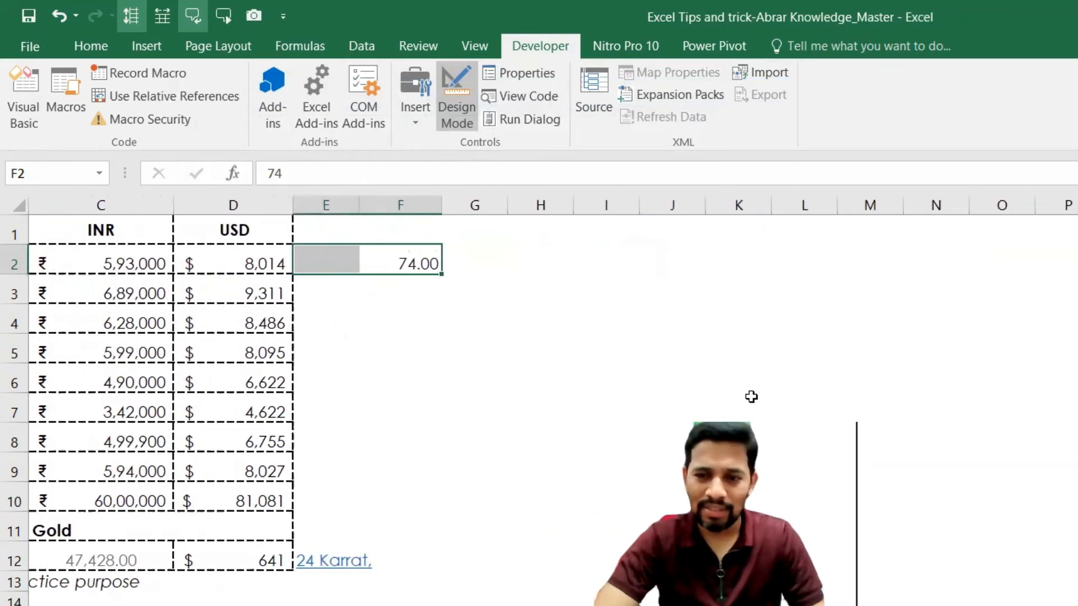
pyautogui.hscroll(-2, 539, 337)
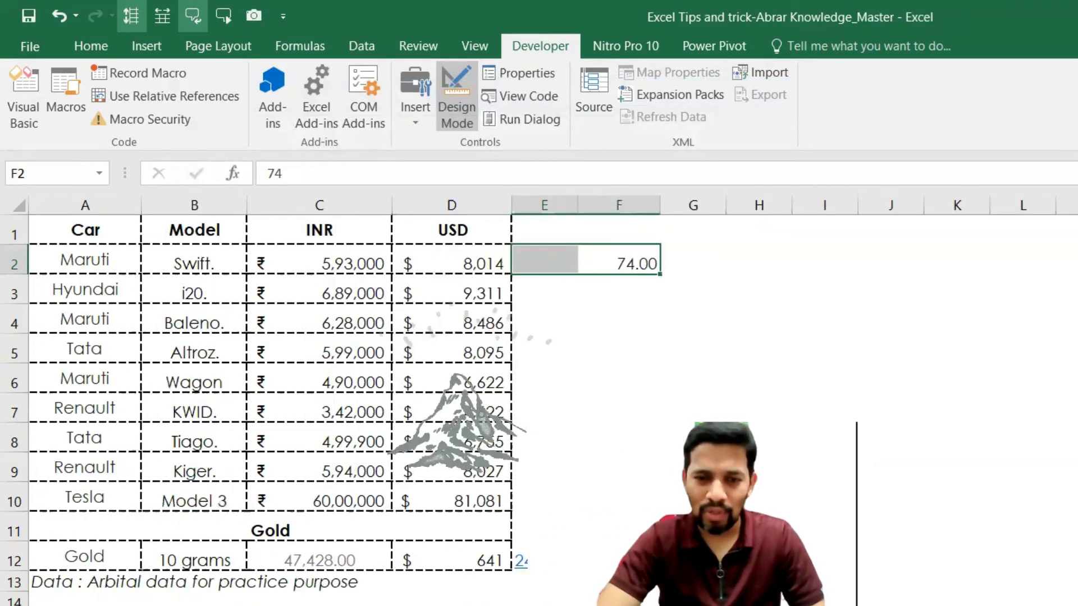
# - Insert a form-control spin button beside cell F2, covering about columns G to I and rows 2 to 5
pyautogui.click(642, 267)
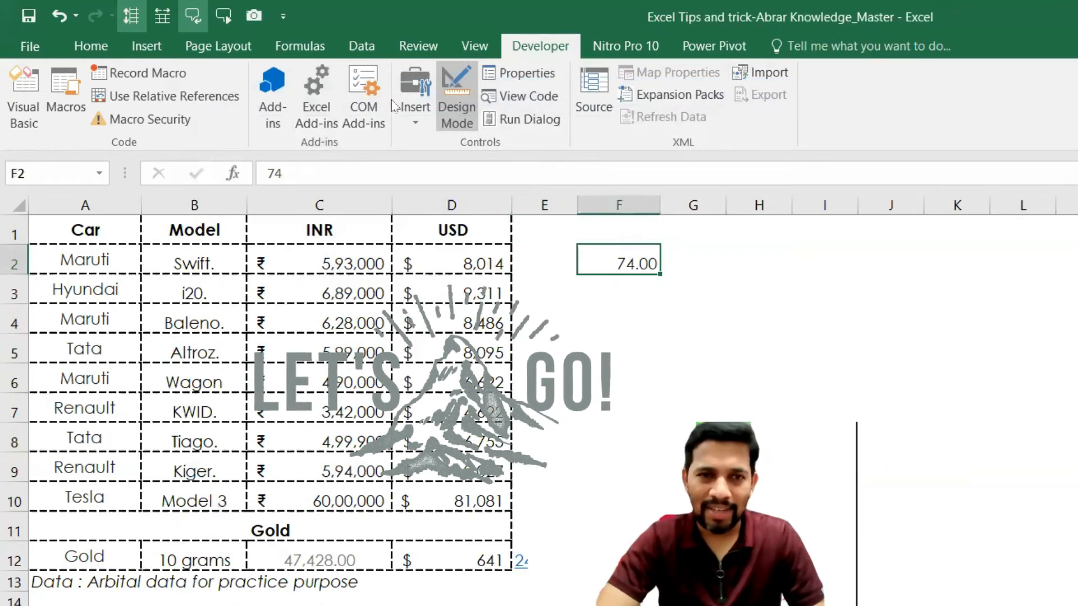
pyautogui.click(416, 109)
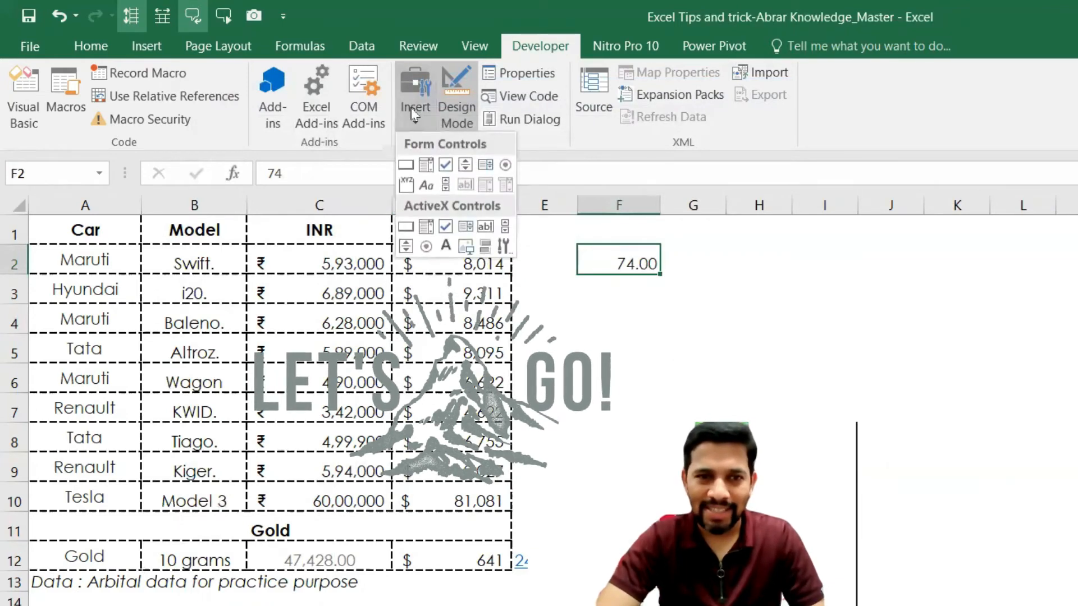
pyautogui.click(465, 164)
pyautogui.moveTo(686, 251); pyautogui.dragTo(818, 368)
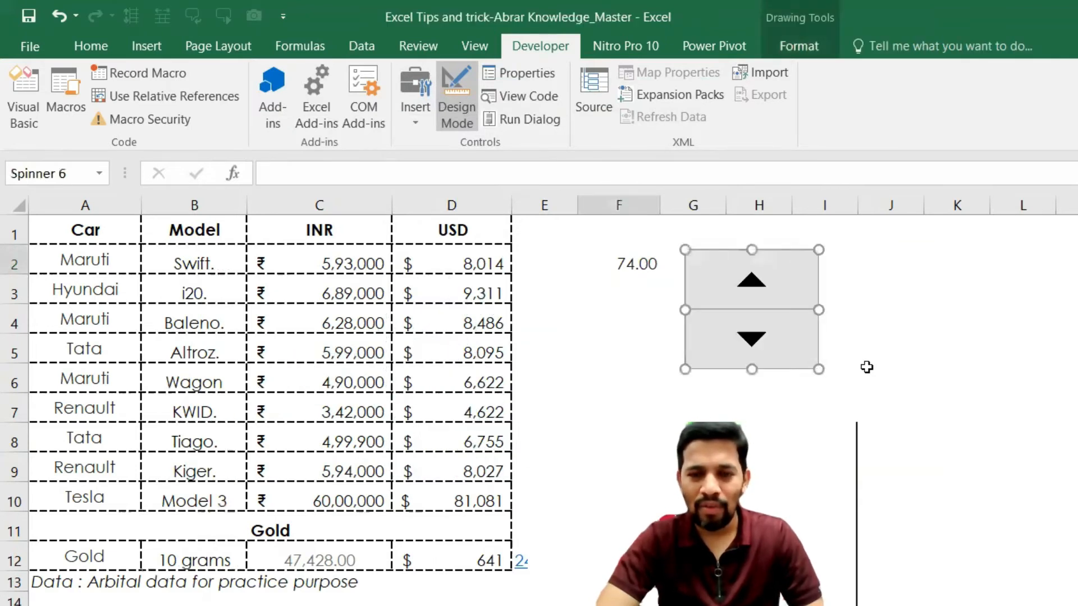
pyautogui.click(846, 360)
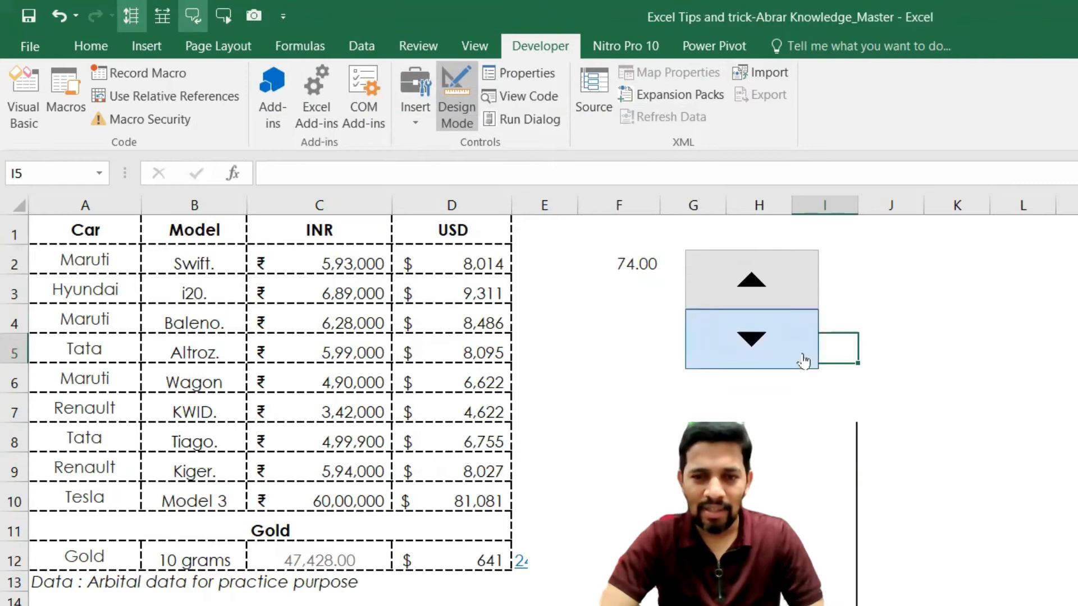
# - In the spin button's Format Control settings, set the current value to 74 and the minimum value to 65
pyautogui.rightClick(793, 347)
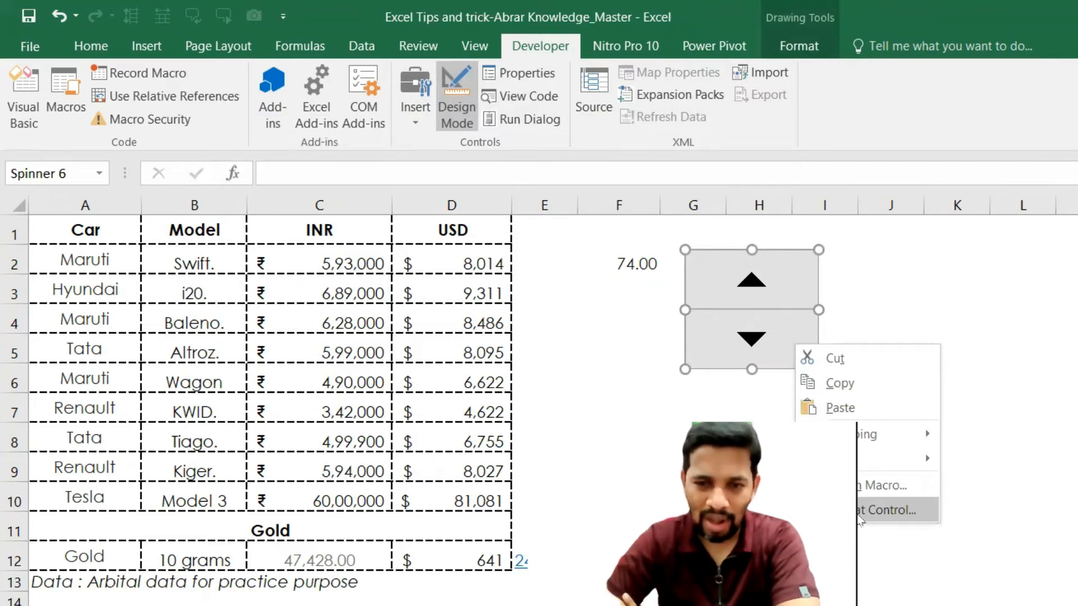
pyautogui.click(859, 512)
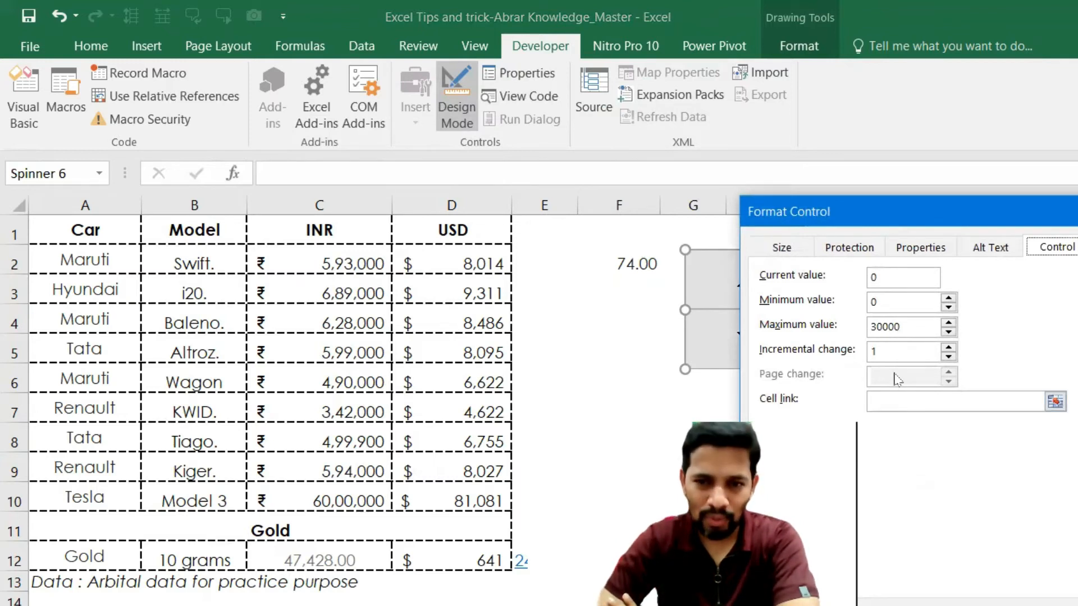
pyautogui.click(903, 279)
pyautogui.press('BackSpace')
pyautogui.write('74')
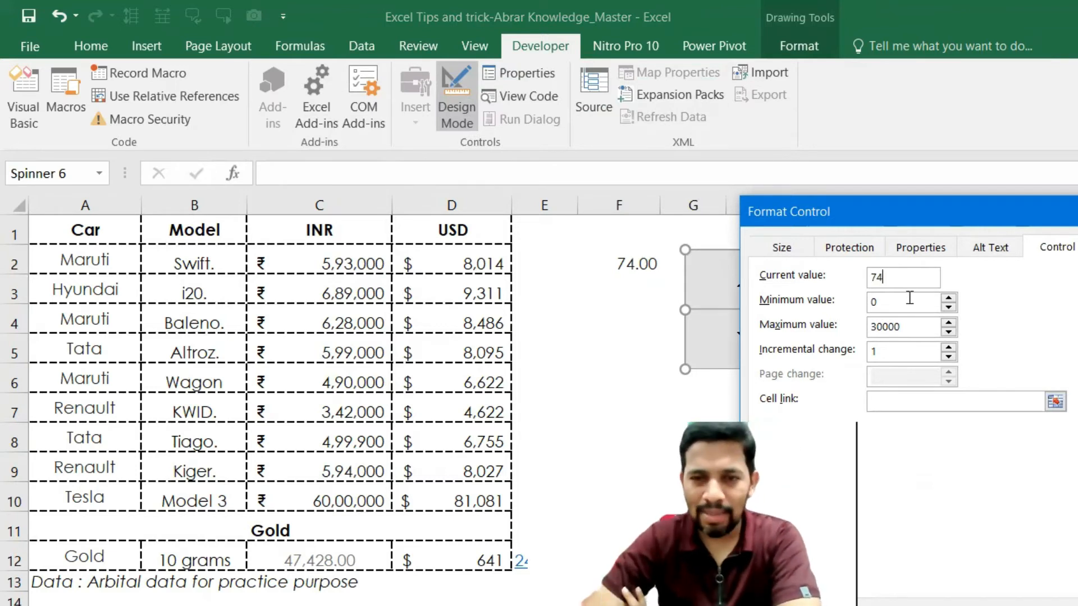
pyautogui.click(909, 301)
pyautogui.press('BackSpace')
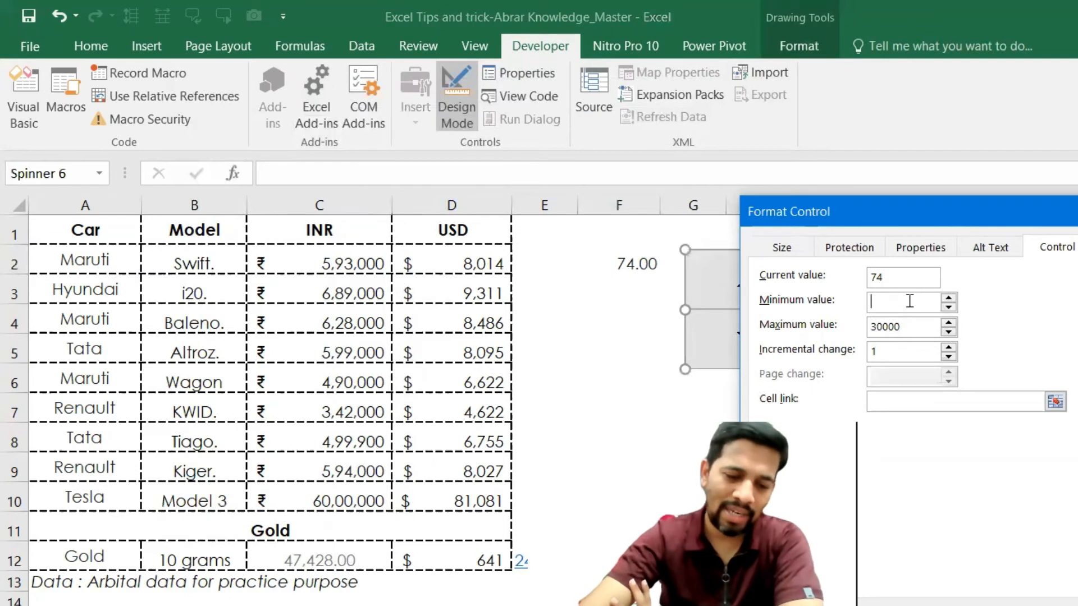
pyautogui.write('65')
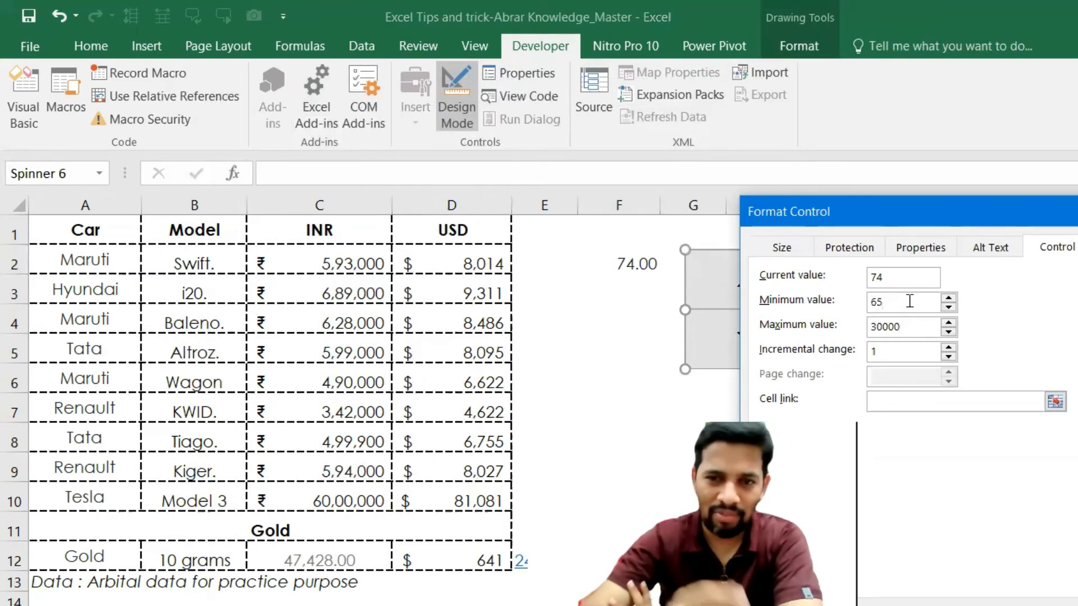
# - Set the spin button's maximum value to 100
pyautogui.click(909, 326)
pyautogui.press('BackSpace')
pyautogui.press('BackSpace')
pyautogui.press('BackSpace')
pyautogui.press('BackSpace')
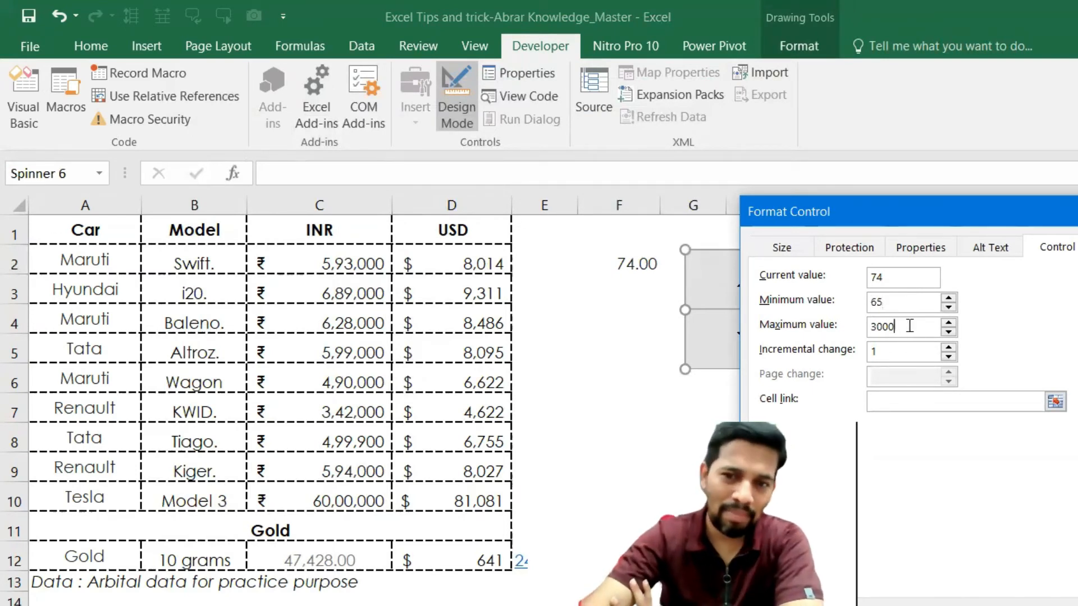
pyautogui.press('BackSpace')
pyautogui.write('100')
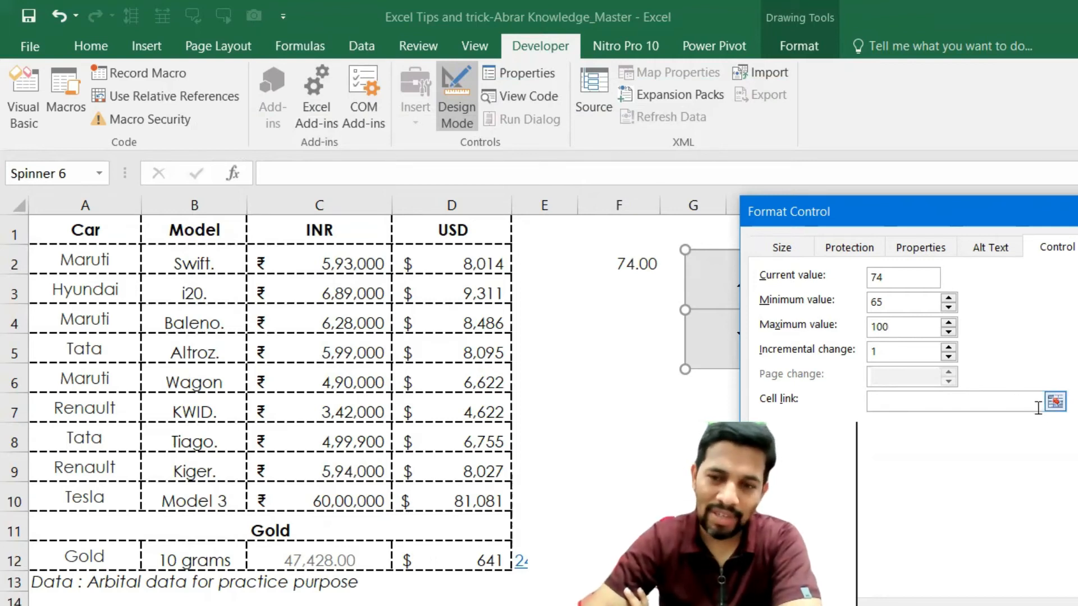
# - Link the spin button to the exchange-rate cell $F$2
pyautogui.click(1054, 402)
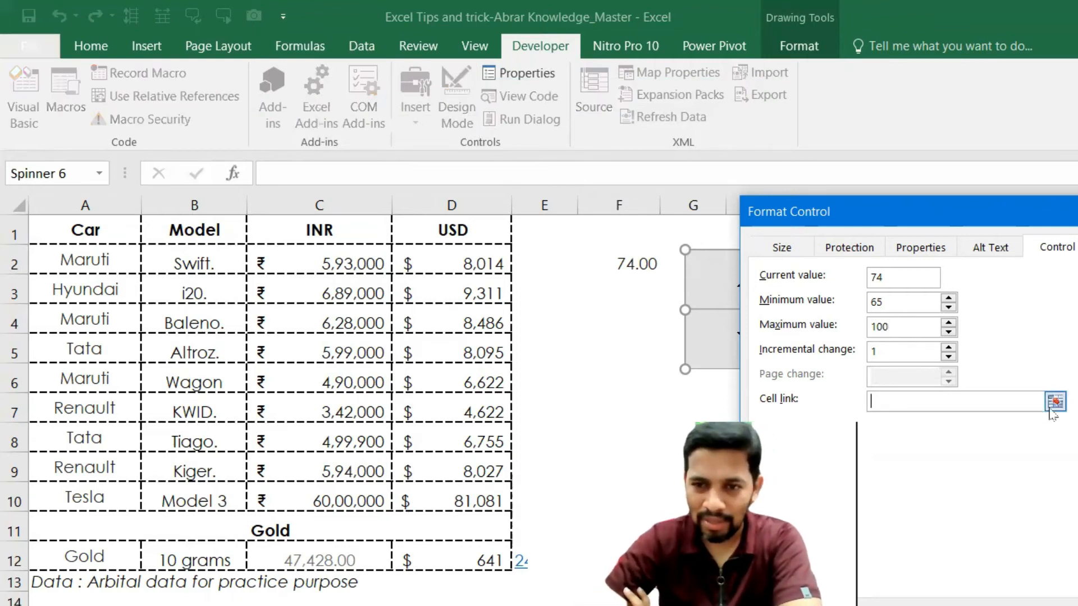
pyautogui.click(638, 268)
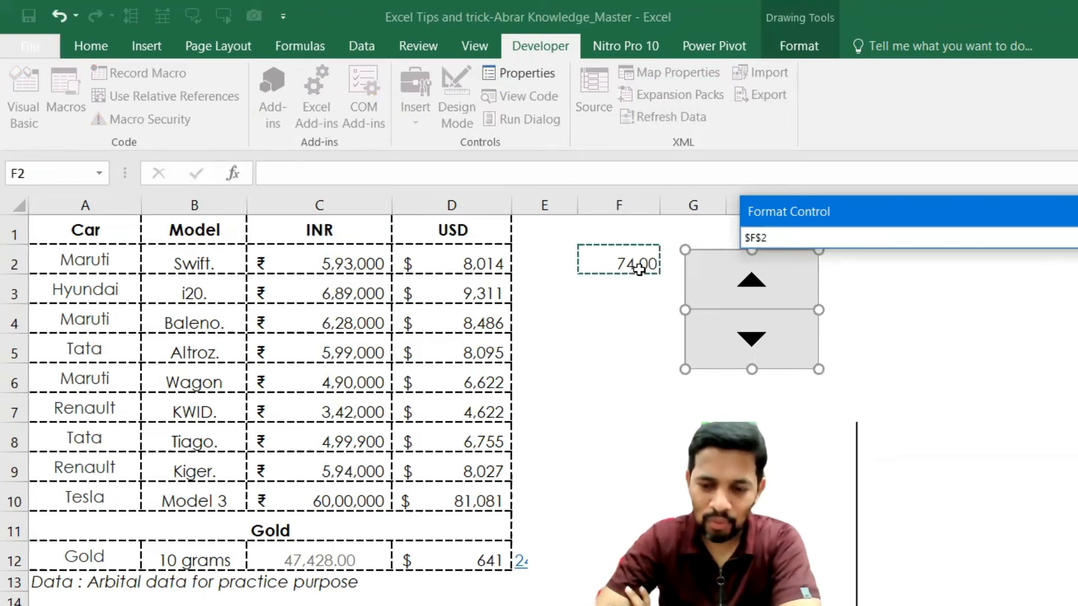
pyautogui.press('Return')
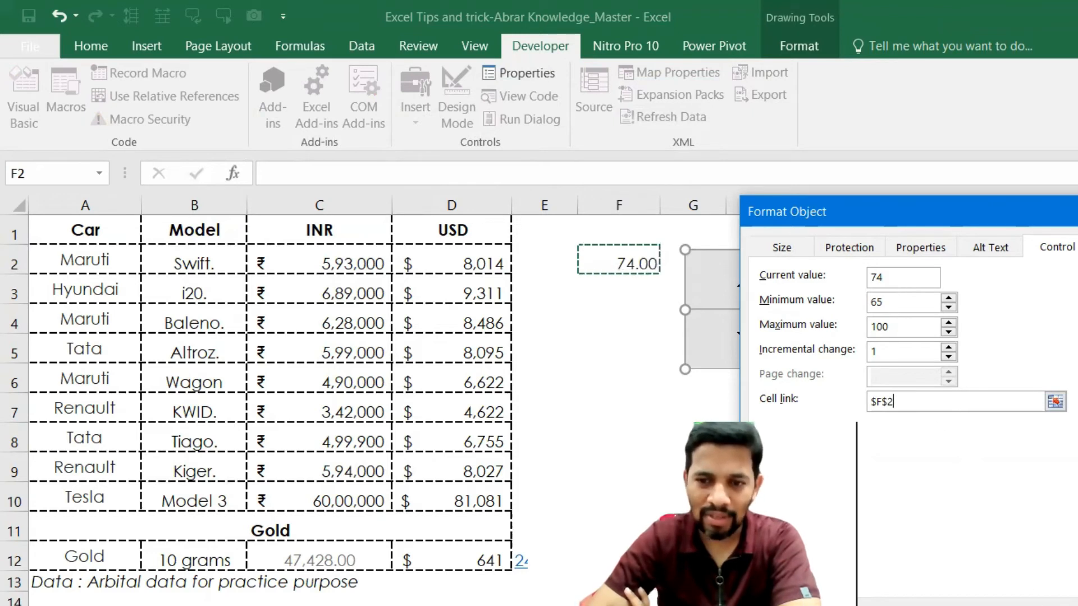
# - Apply the spin button's control settings and deselect it so it can be operated
pyautogui.press('Return')
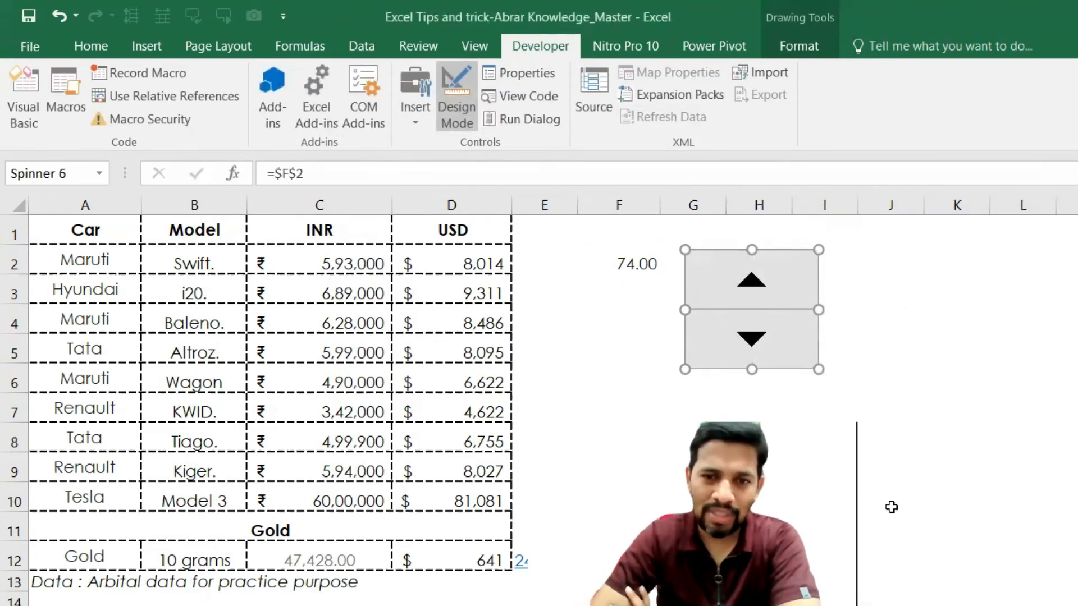
pyautogui.click(825, 391)
pyautogui.scroll(-18, 825, 392)
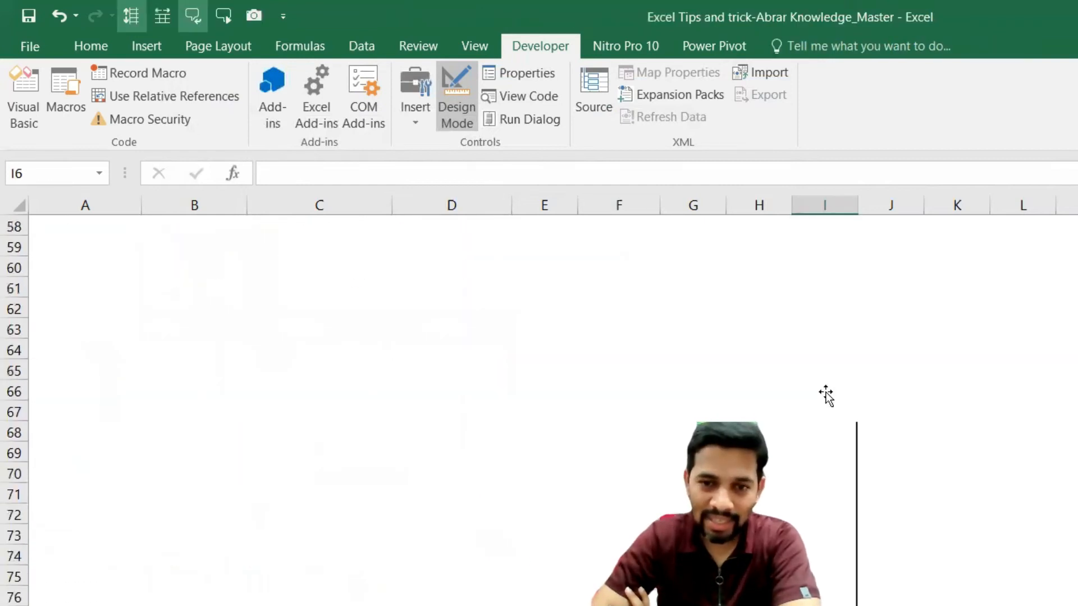
pyautogui.scroll(14, 825, 392)
pyautogui.scroll(4, 539, 392)
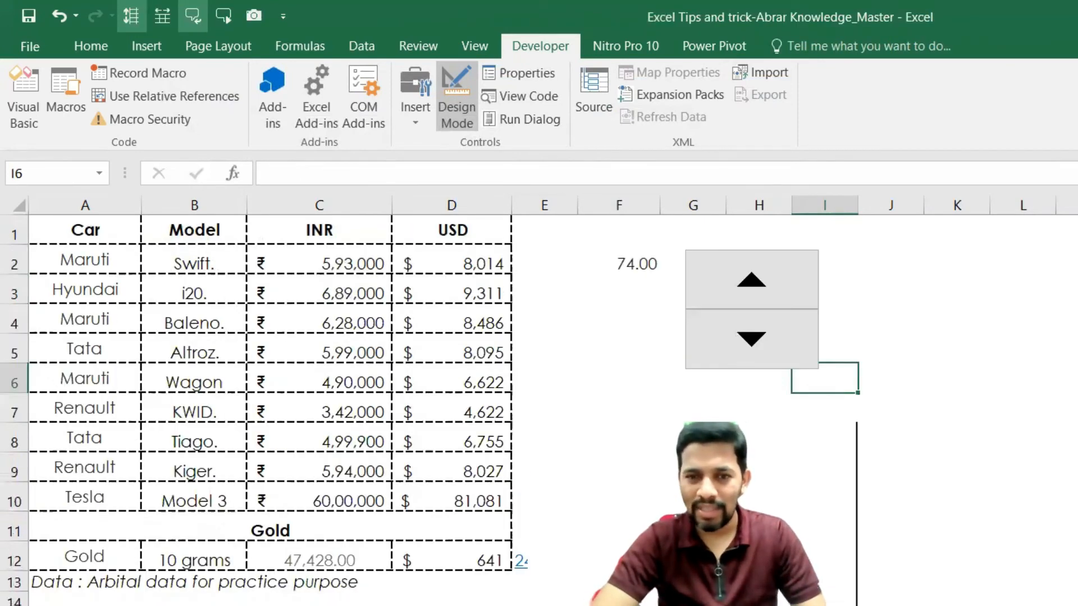
pyautogui.scroll(-2, 1044, 353)
pyautogui.scroll(2, 1044, 354)
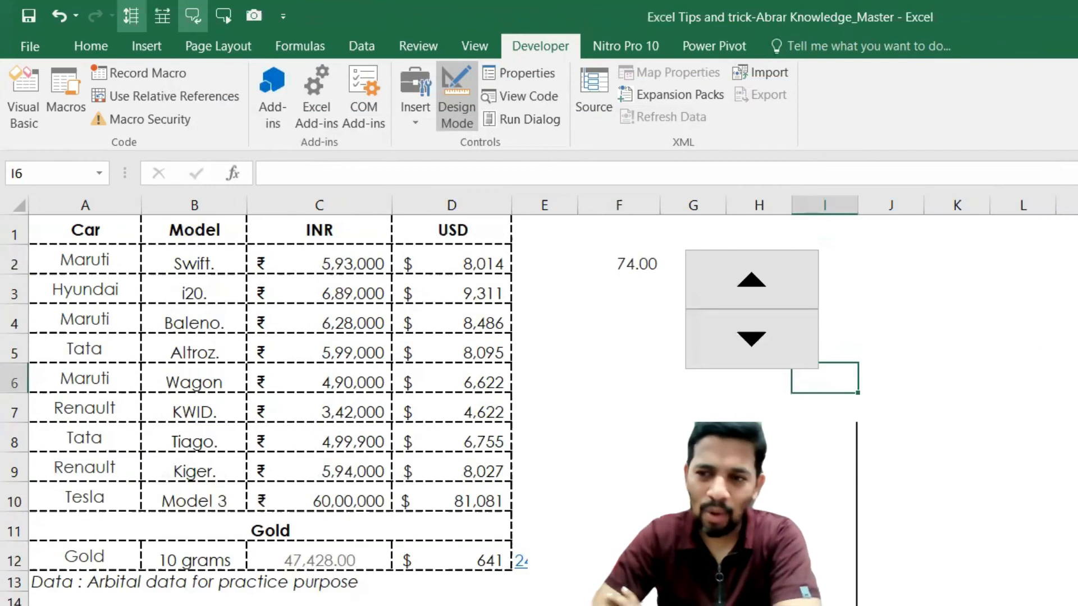
# - Raise the exchange rate in F2 to 75 with the spin button
pyautogui.click(1075, 319)
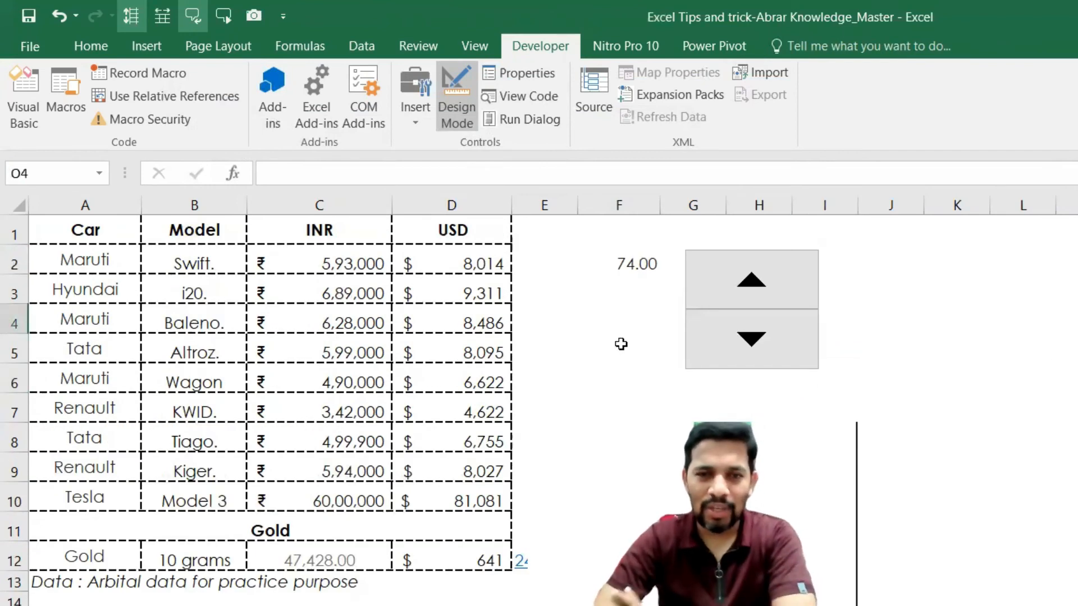
pyautogui.click(761, 296)
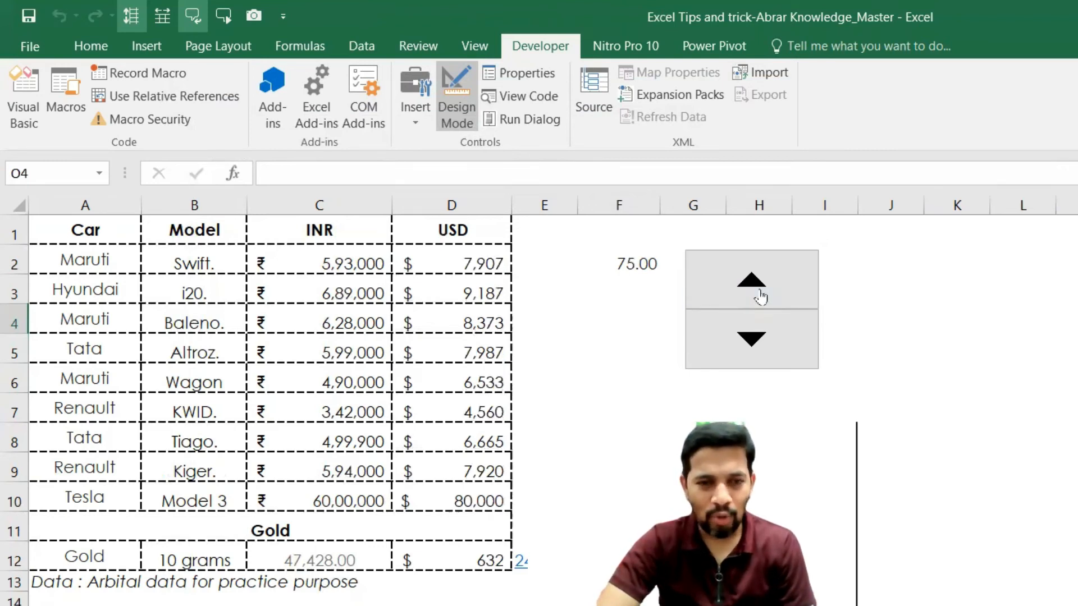
# - Select the USD column D and lower the exchange rate in F2 stepwise to 66 with the spin button
pyautogui.click(489, 210)
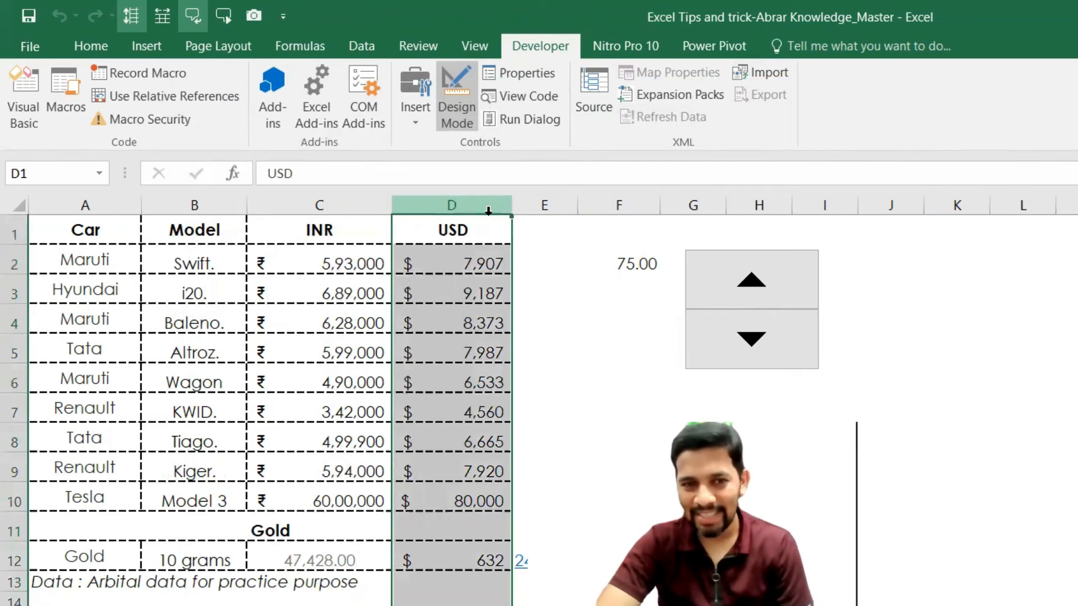
pyautogui.click(755, 335)
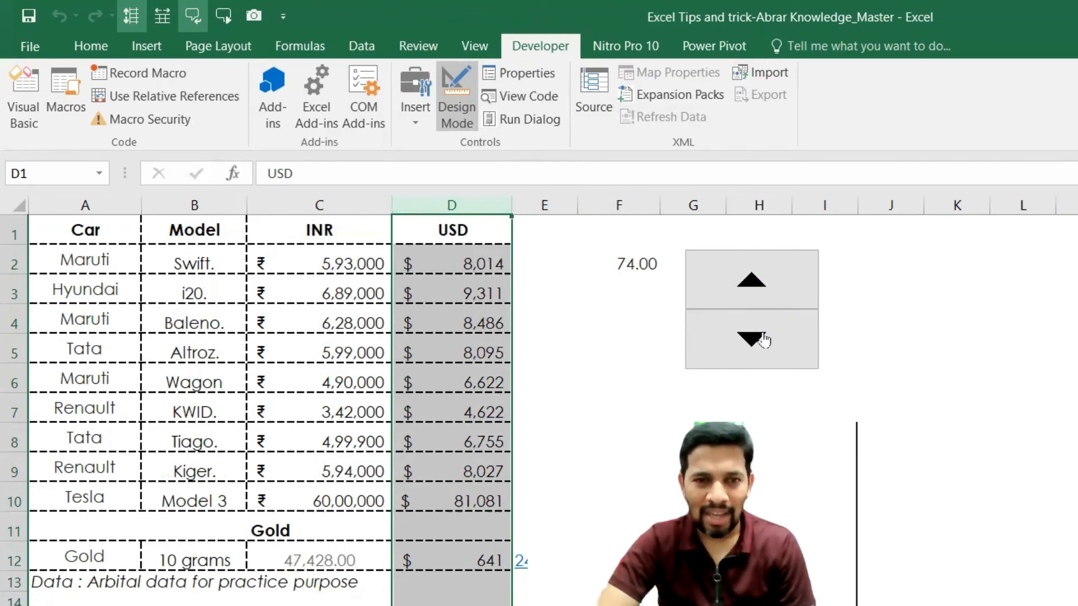
pyautogui.click(764, 339)
pyautogui.click(764, 340)
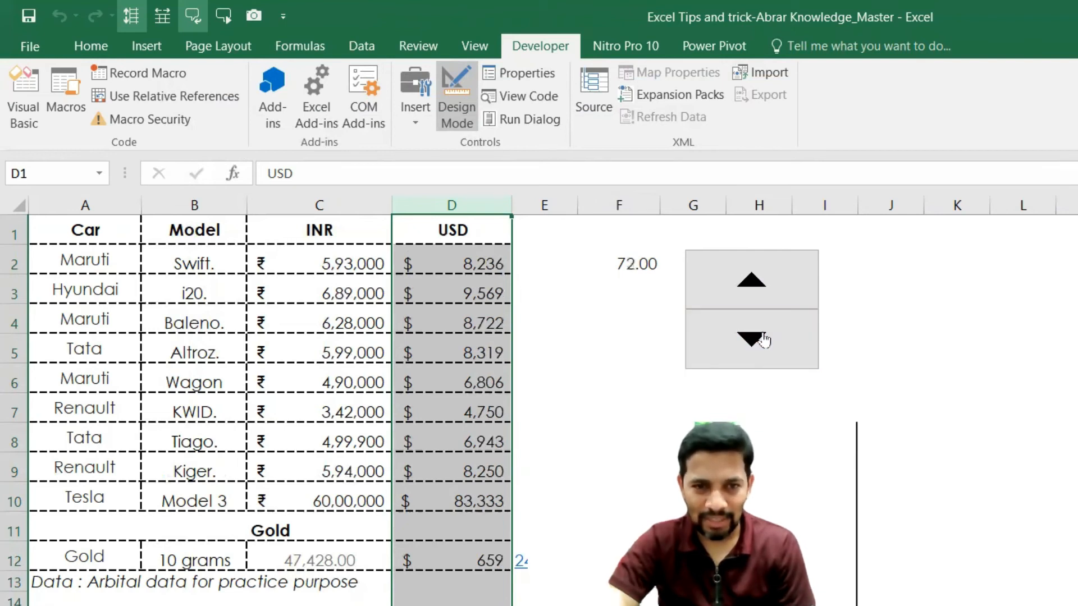
pyautogui.click(765, 339)
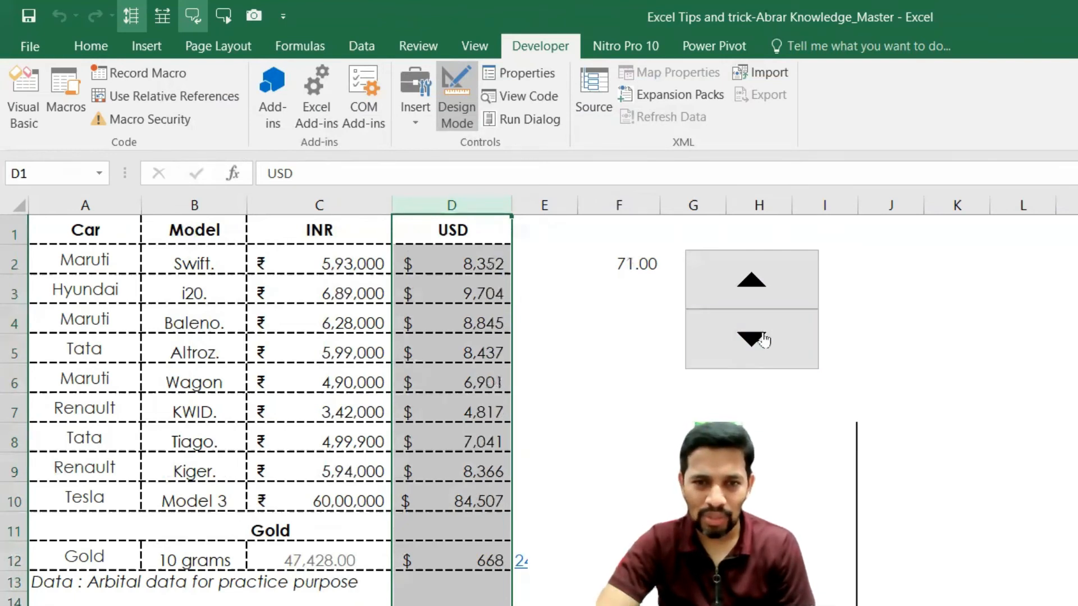
pyautogui.click(764, 339)
pyautogui.click(765, 340)
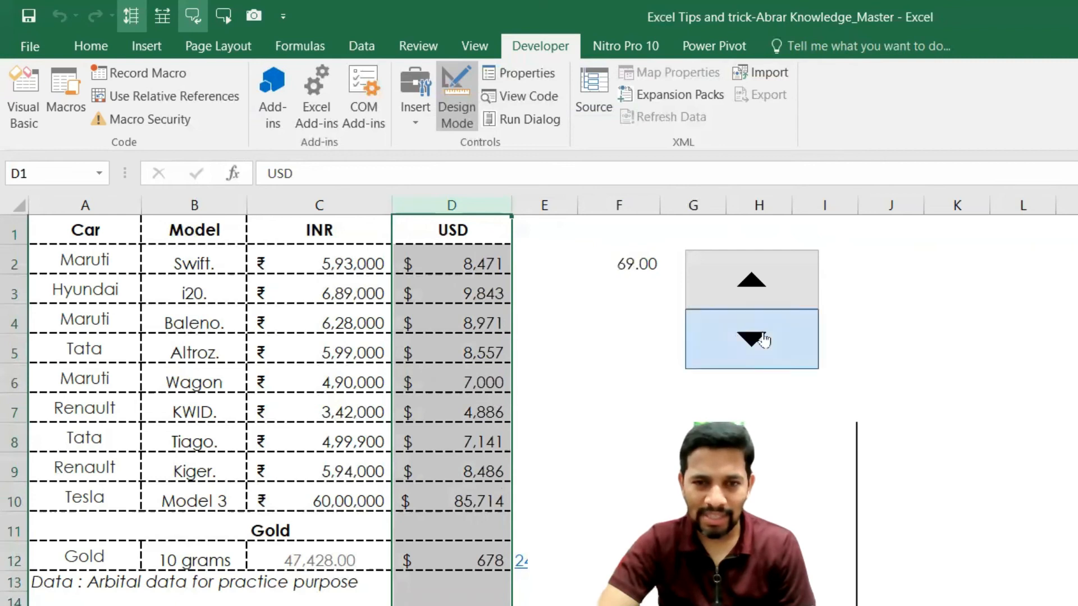
pyautogui.click(764, 339)
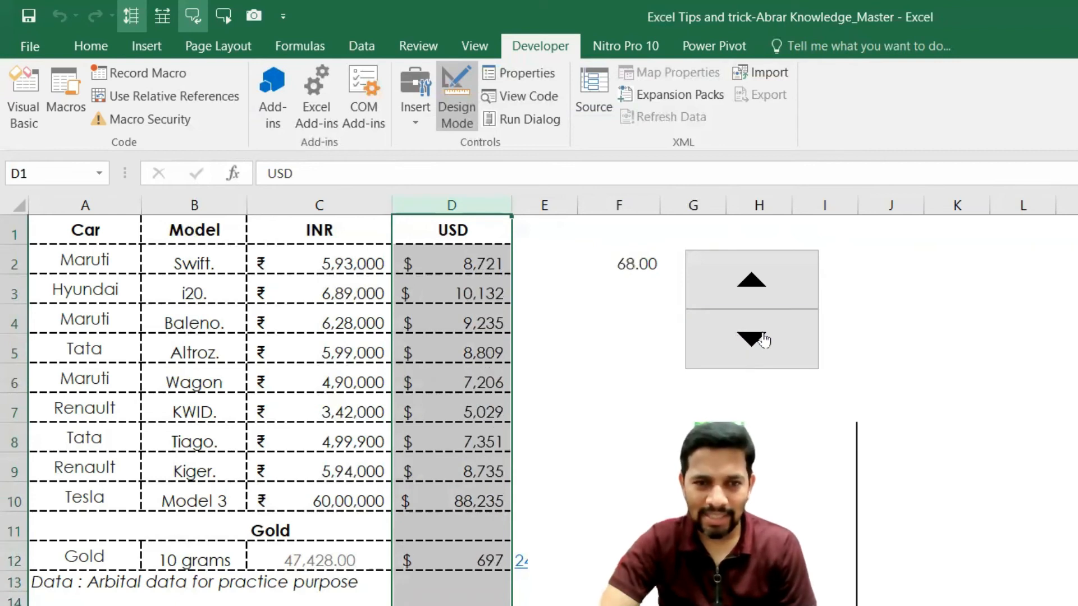
pyautogui.click(764, 340)
pyautogui.click(765, 339)
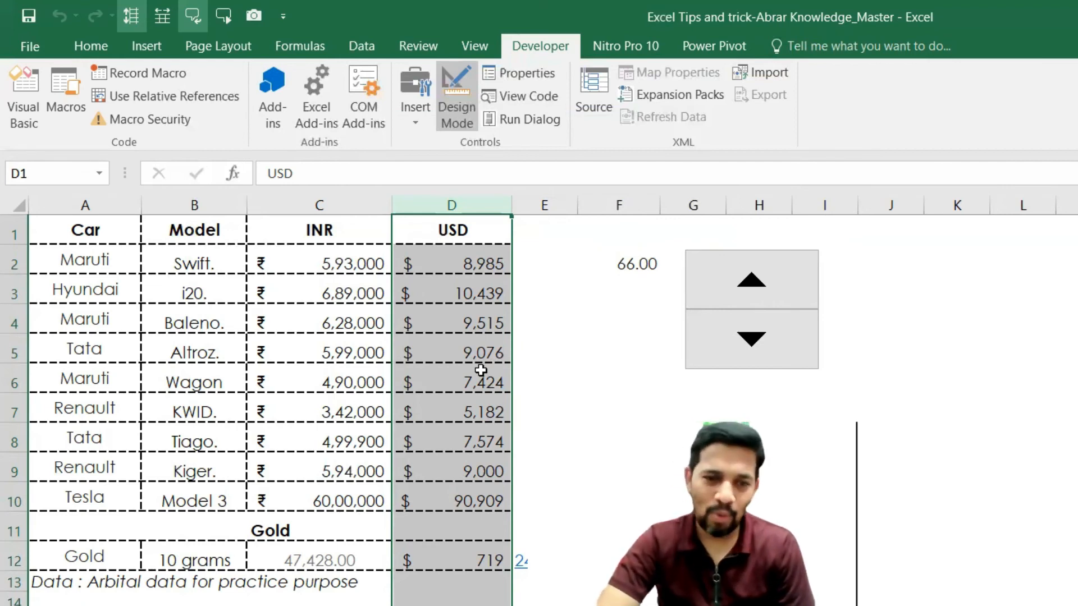
# - Select the gold USD price in D12 and raise the exchange rate stepwise to 70 with the spin button
pyautogui.click(461, 550)
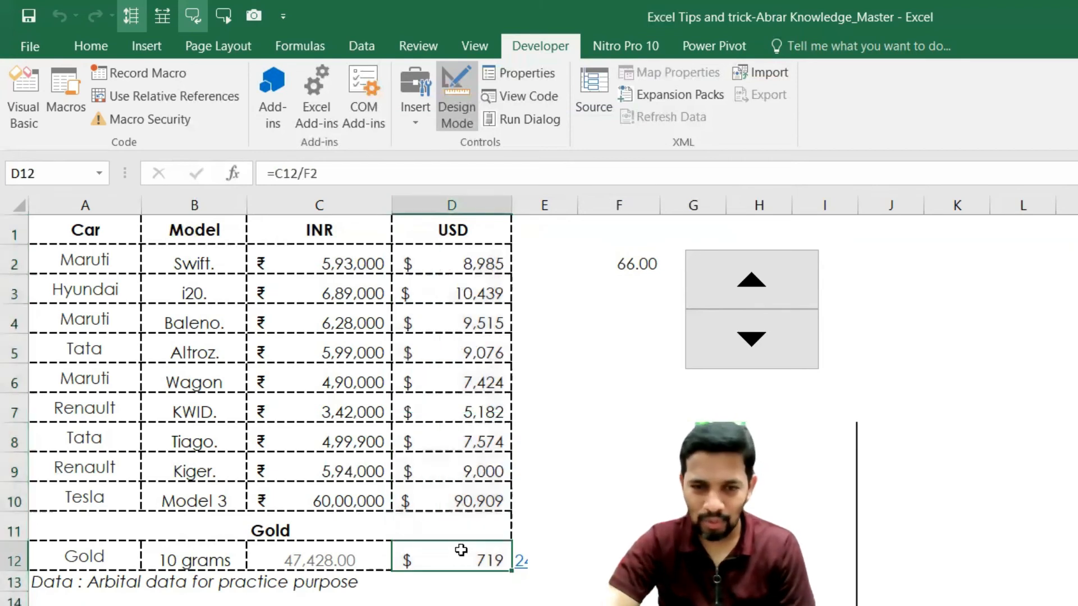
pyautogui.click(752, 285)
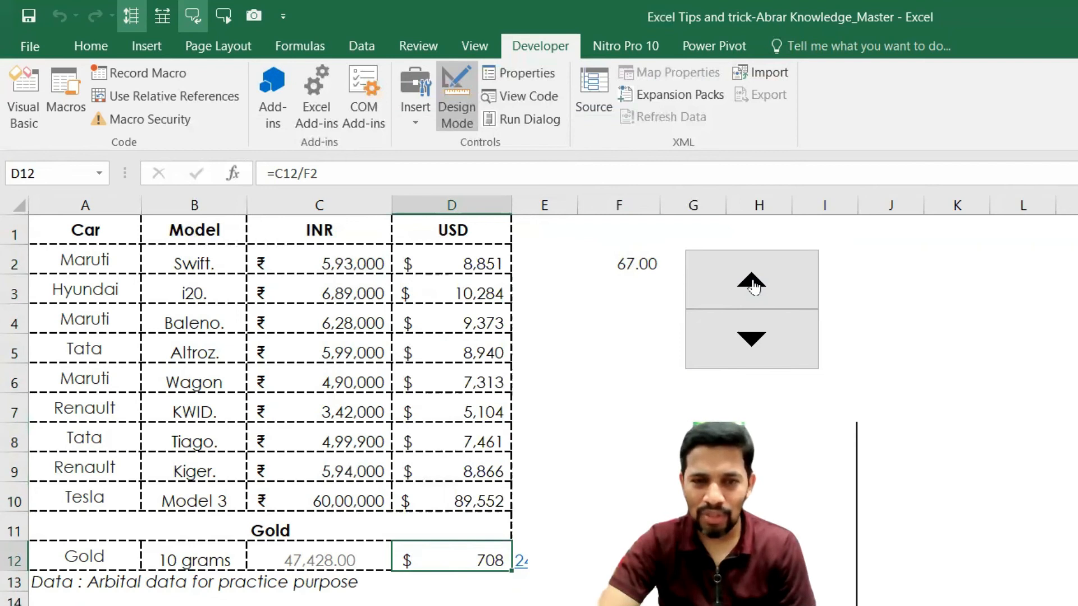
pyautogui.click(752, 285)
pyautogui.click(753, 286)
pyautogui.click(752, 285)
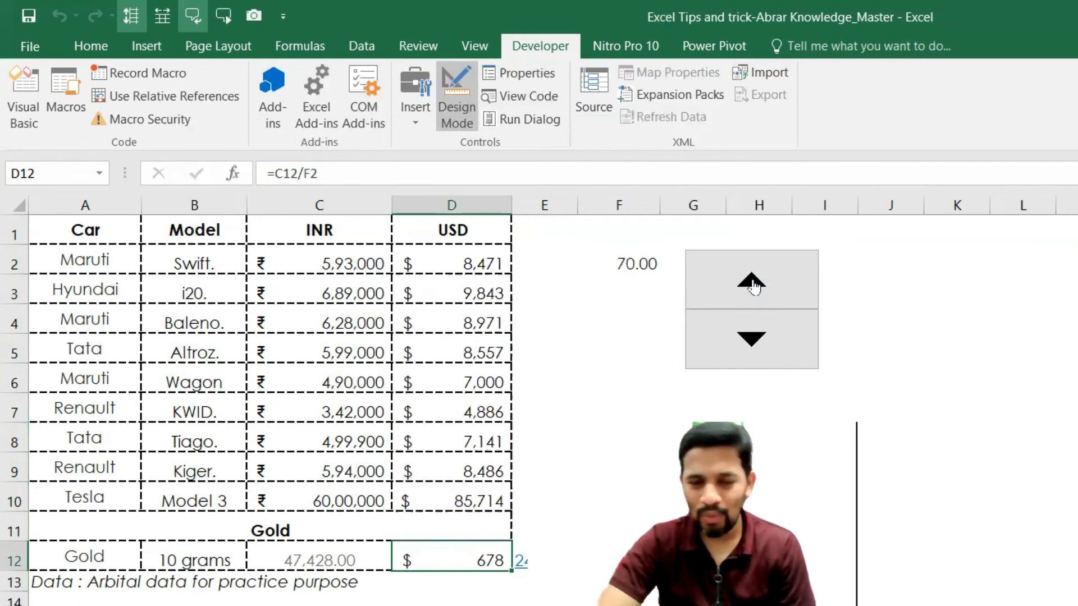